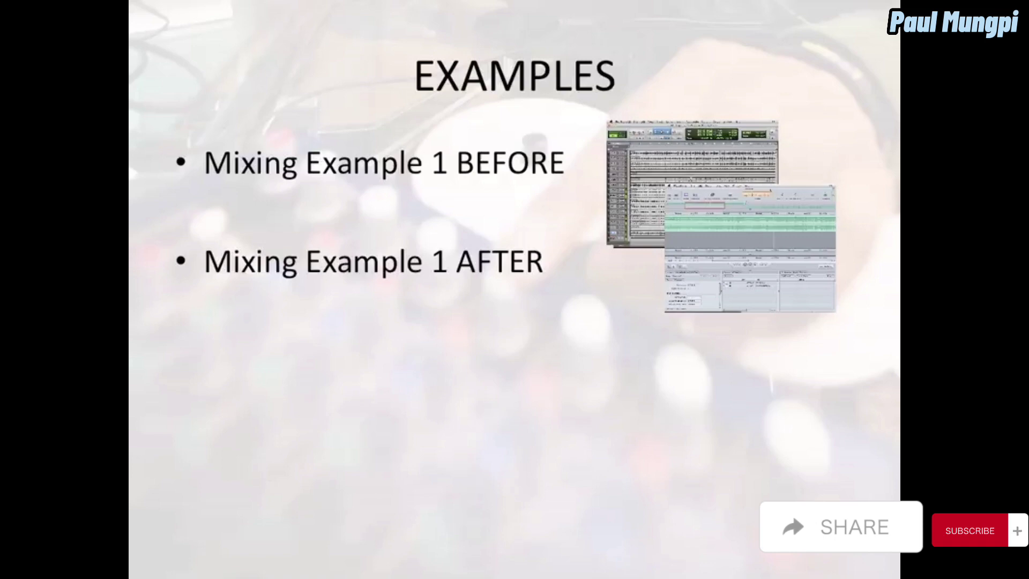
Step: Reveal the third Examples bullet, Mixing Example 2 BEFORE, beneath the Example 1 bullets
key("space")
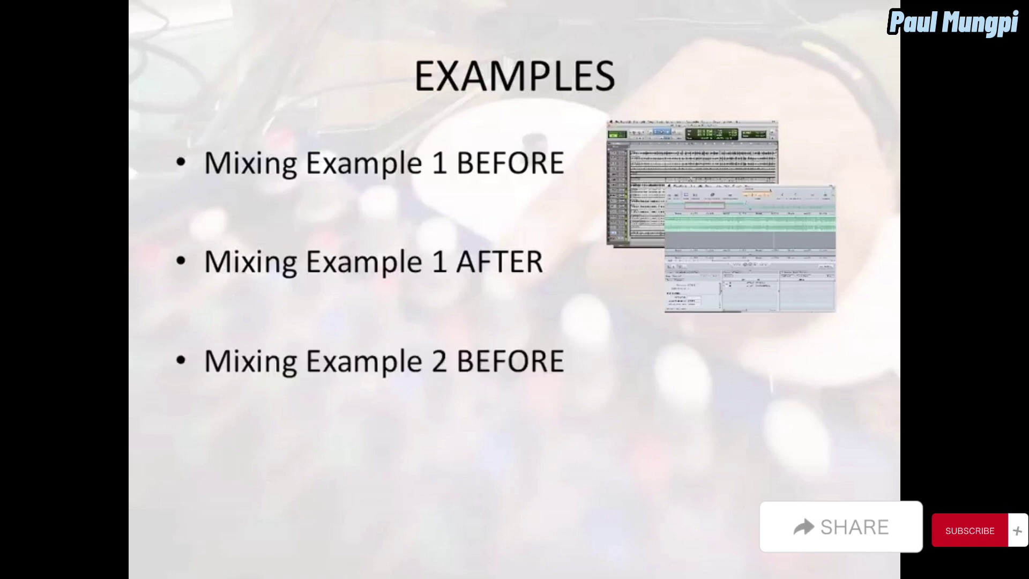